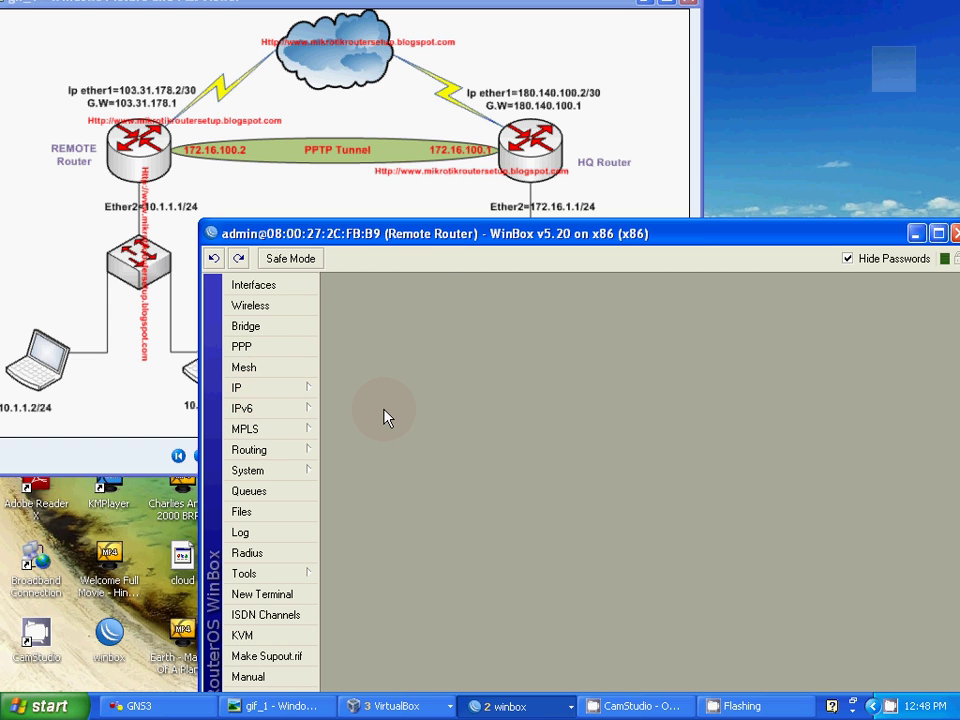
# Review the IP addresses assigned to ether1 and ether2 on the Remote Router, widening the Address column
pyautogui.click(262, 390)
pyautogui.click(368, 290)
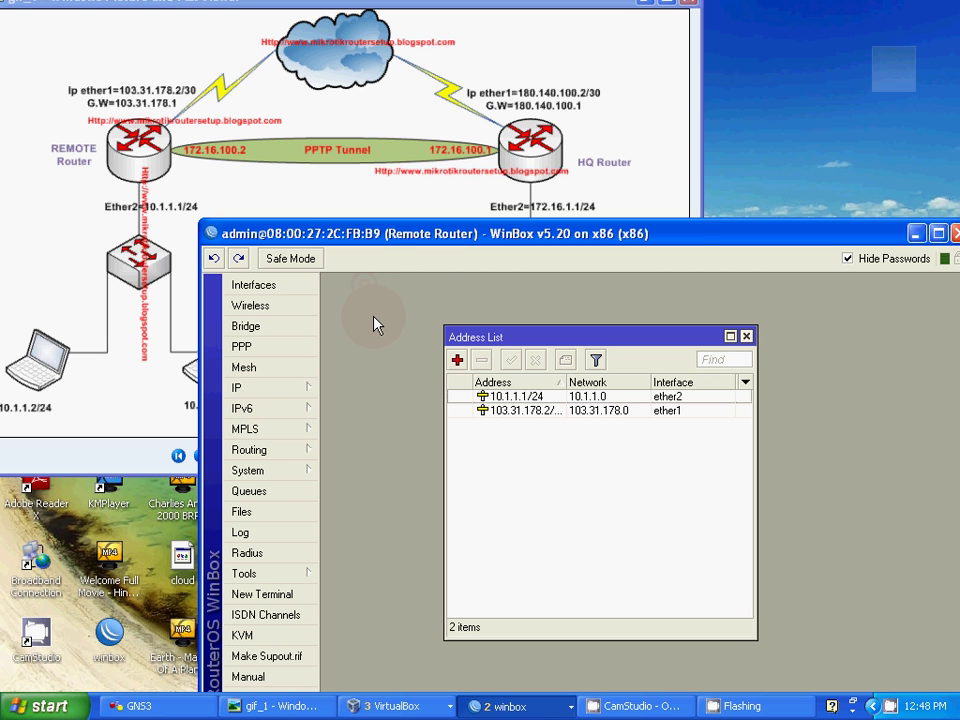
pyautogui.click(540, 396)
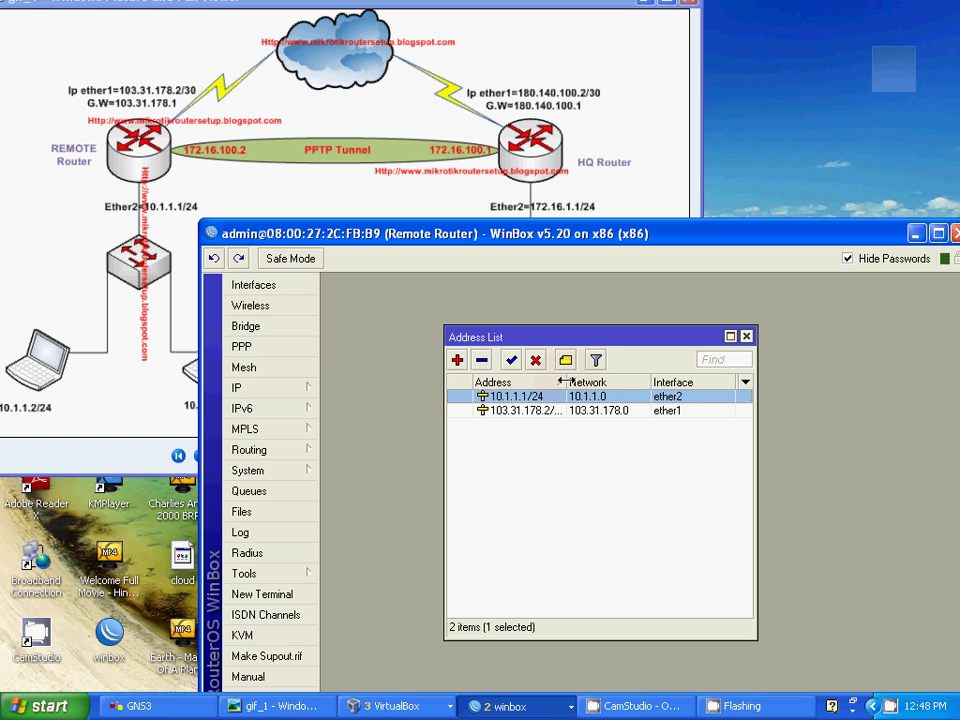
pyautogui.moveTo(566, 382); pyautogui.dragTo(614, 382)
pyautogui.click(527, 411)
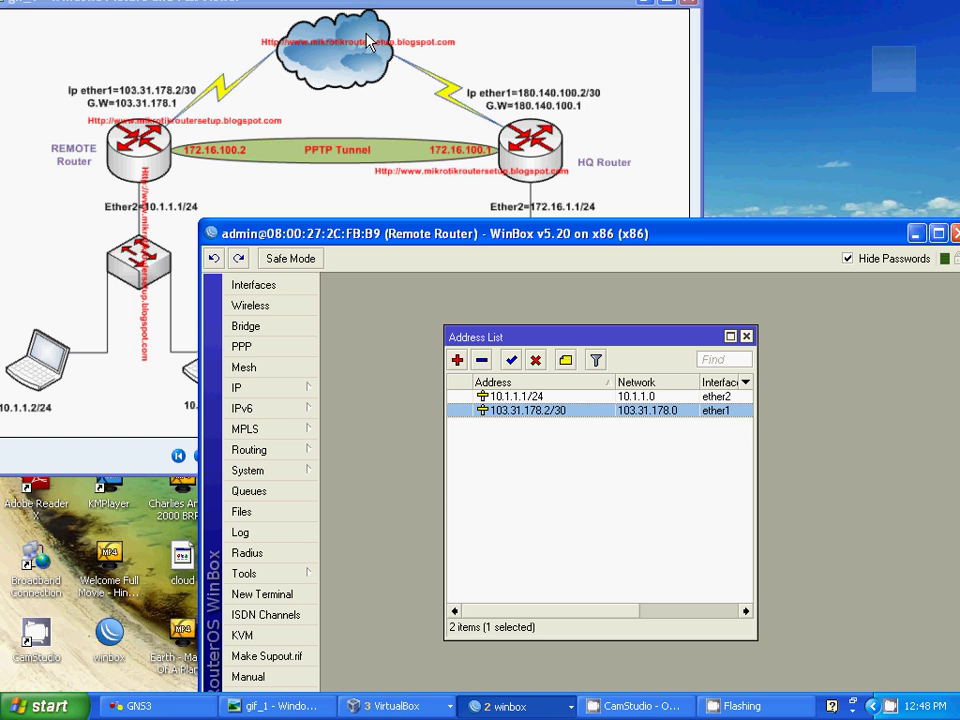
pyautogui.click(510, 396)
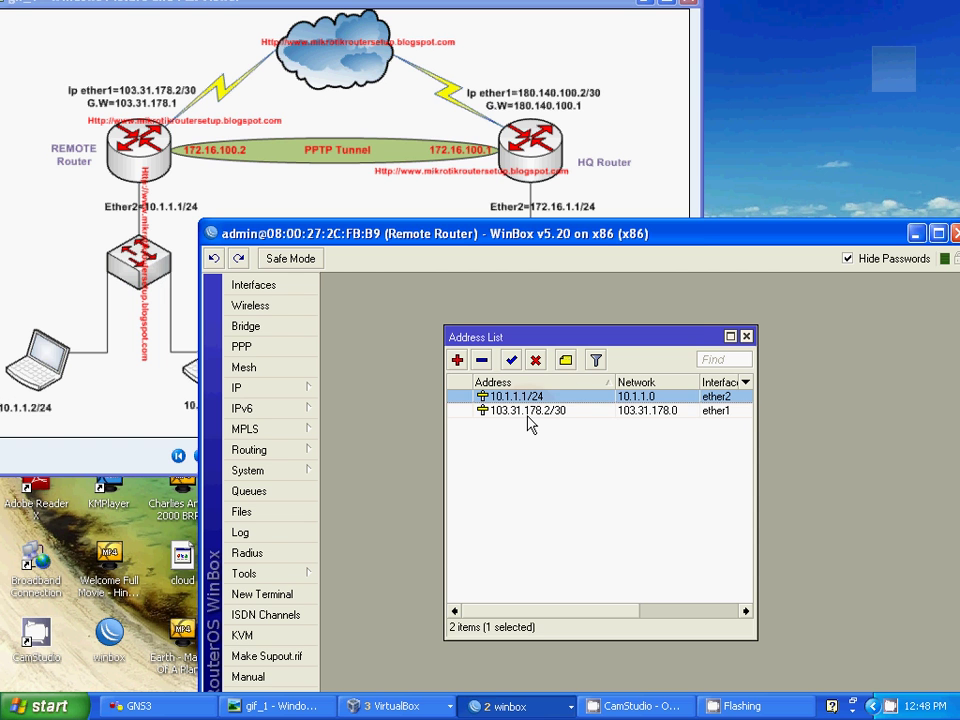
pyautogui.press('Down')
pyautogui.click(623, 425)
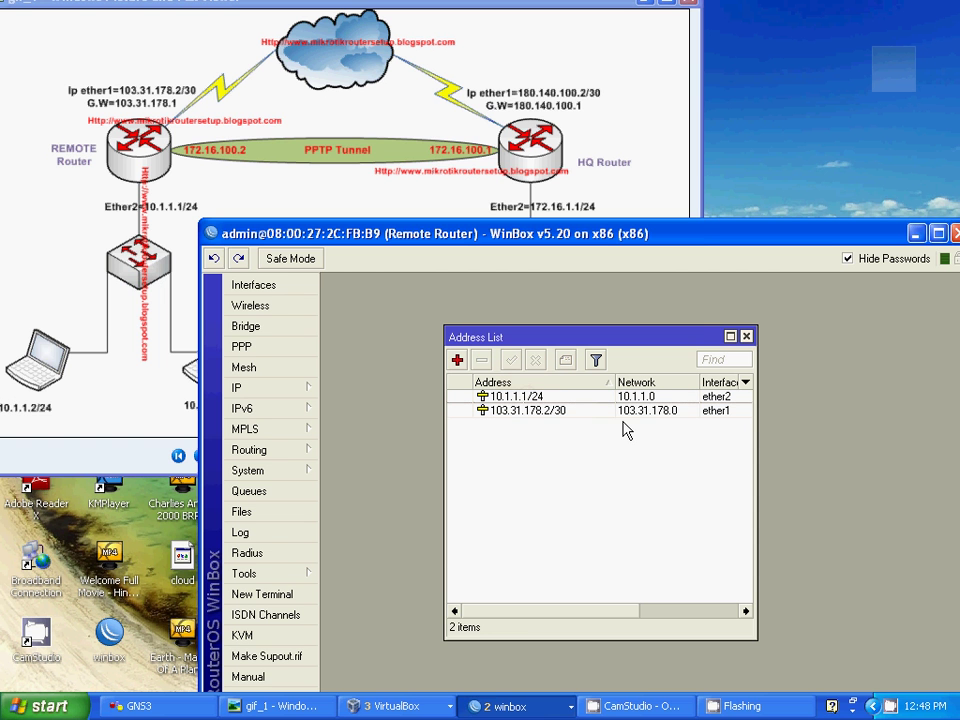
# Add a default route for 0.0.0.0/0 with gateway 103.31.178.1
pyautogui.click(245, 388)
pyautogui.click(361, 518)
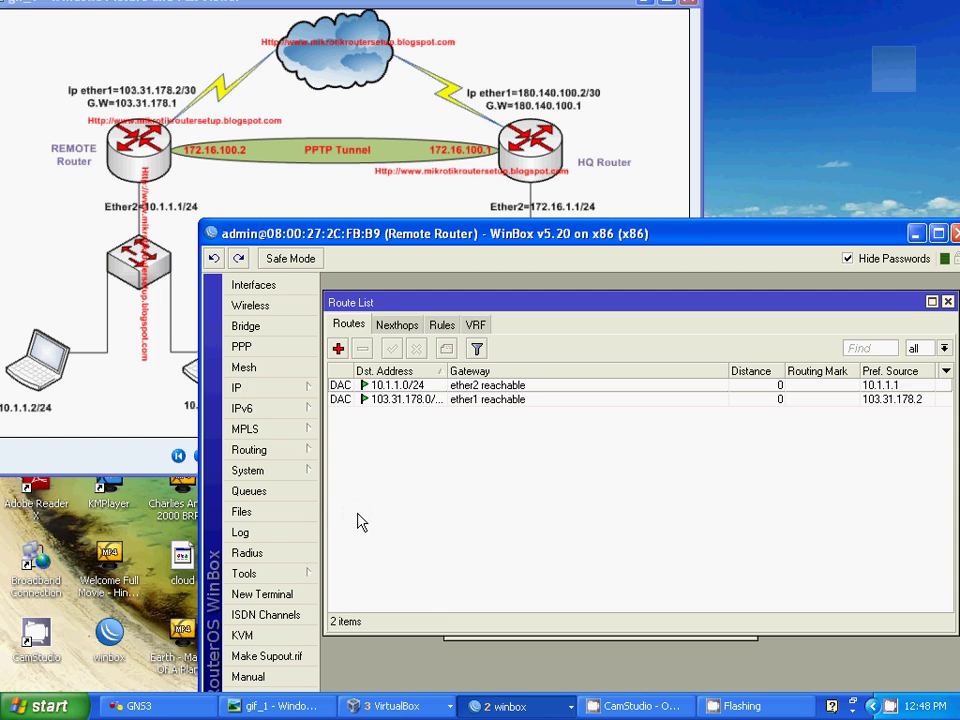
pyautogui.click(338, 348)
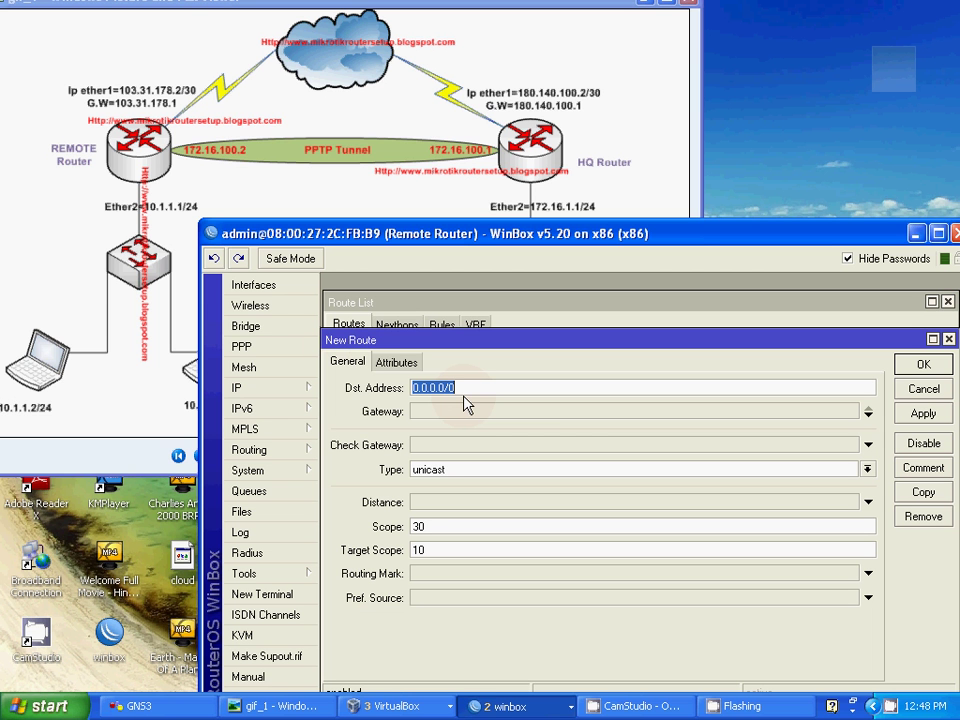
pyautogui.click(463, 410)
pyautogui.write('0.0.0.0')
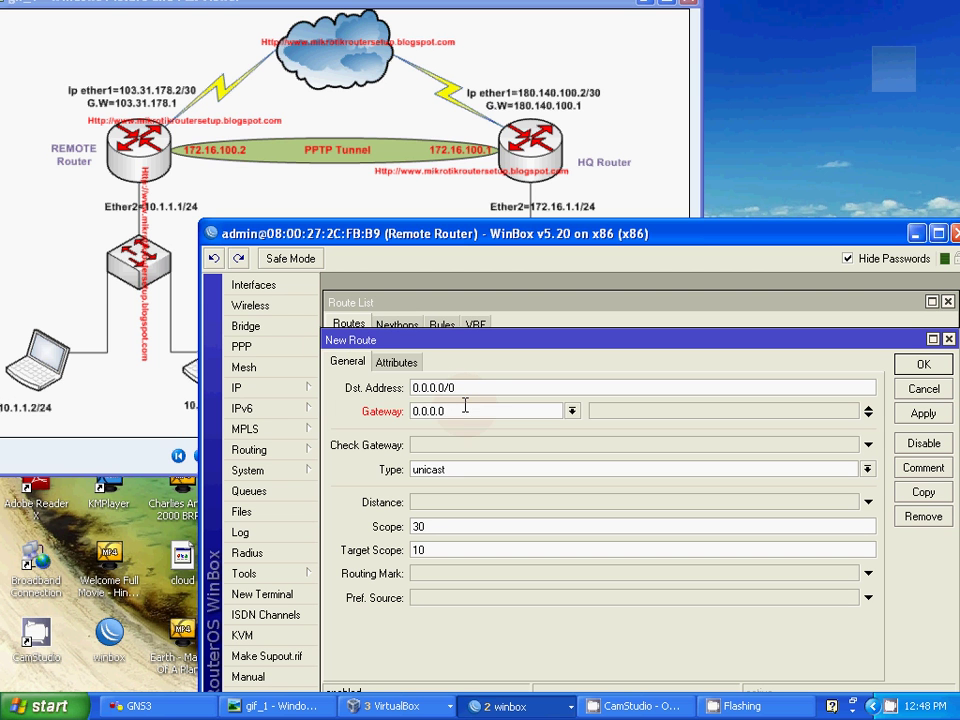
pyautogui.moveTo(465, 407); pyautogui.dragTo(388, 407)
pyautogui.write('103.31.178.1')
pyautogui.click(918, 413)
pyautogui.click(915, 368)
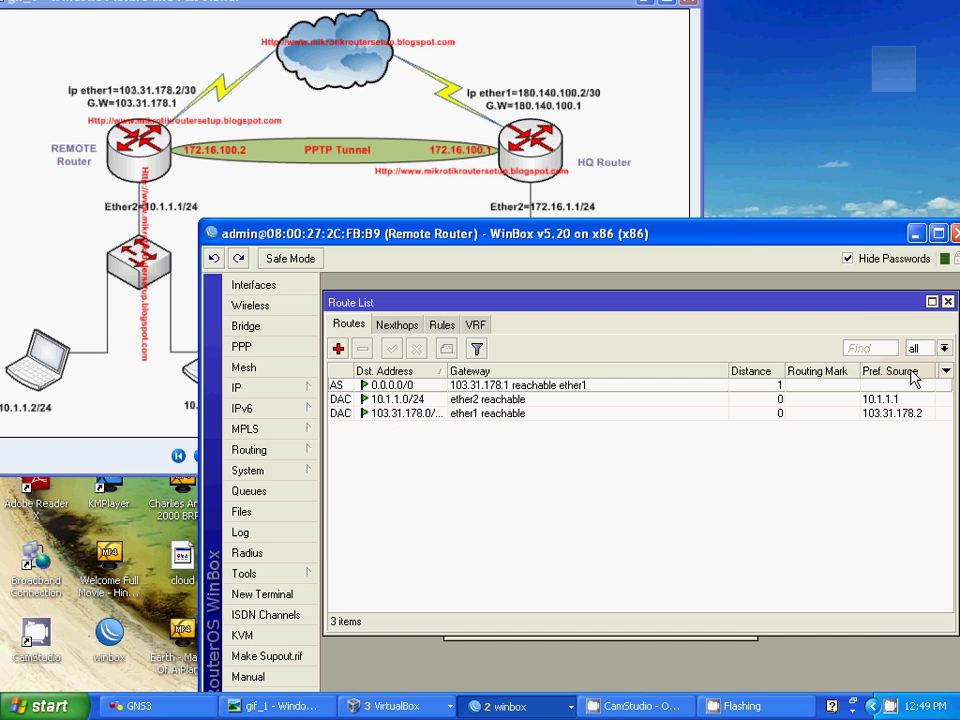
# Ping the HQ router at 180.140.100.2 from a new terminal, stop the ping, and close the terminal and route list
pyautogui.click(280, 596)
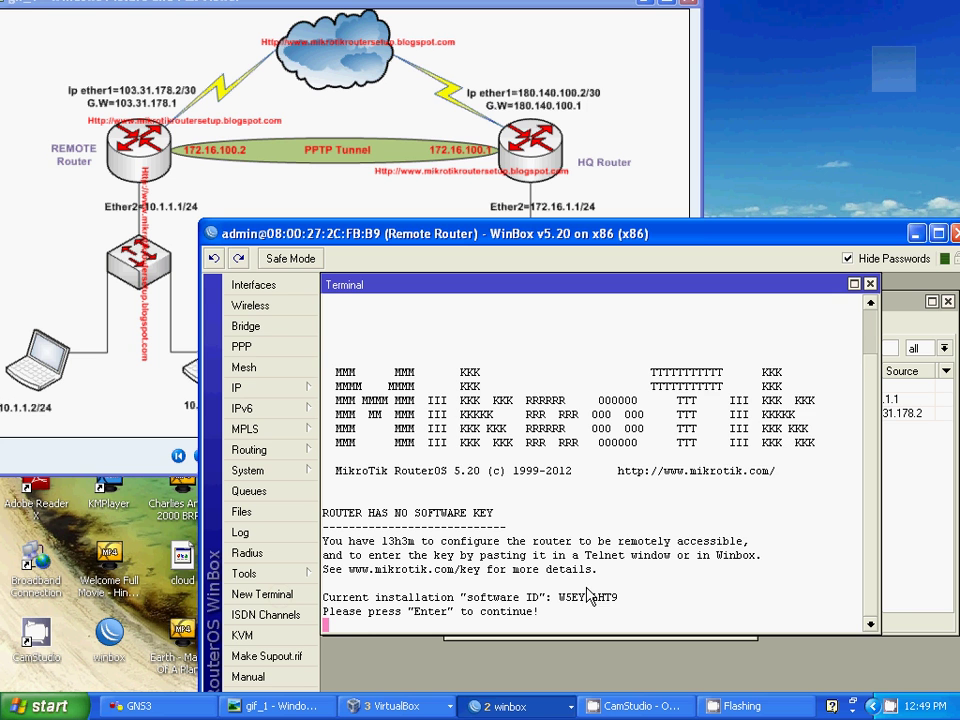
pyautogui.press('Return')
pyautogui.press('Return')
pyautogui.write('ping ')
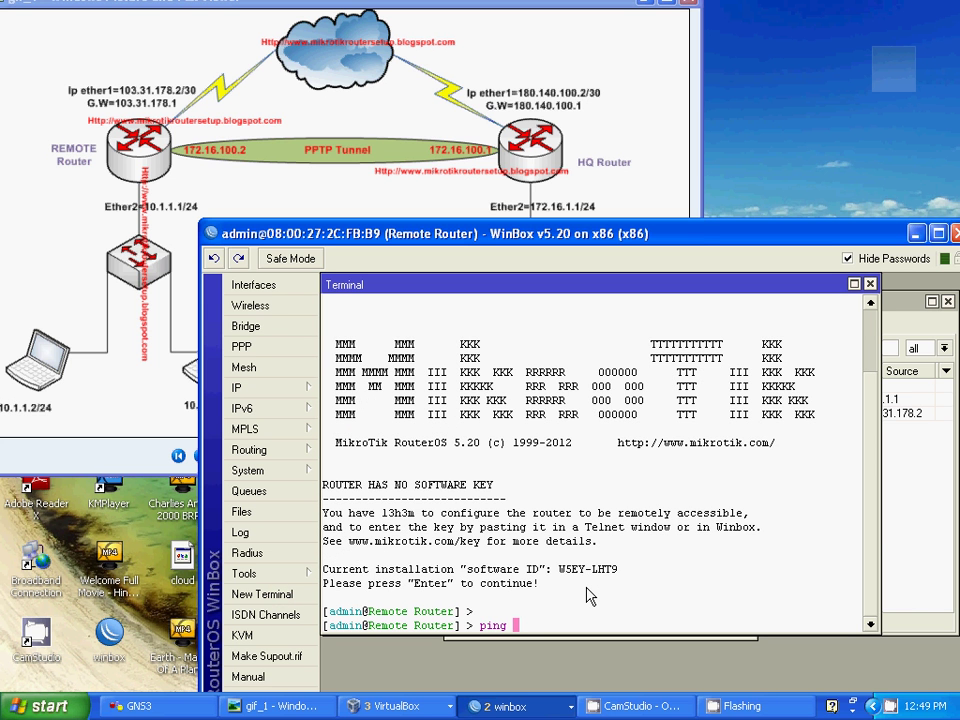
pyautogui.write('180.140.100.2')
pyautogui.press('Return')
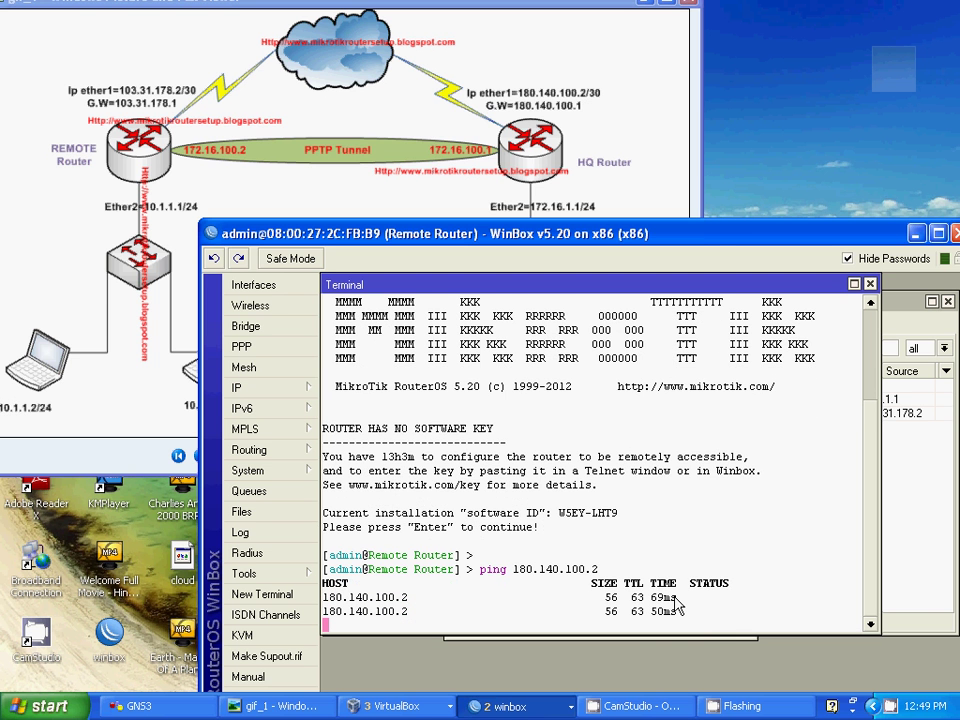
pyautogui.hotkey('ctrl', 'c')
pyautogui.click(871, 285)
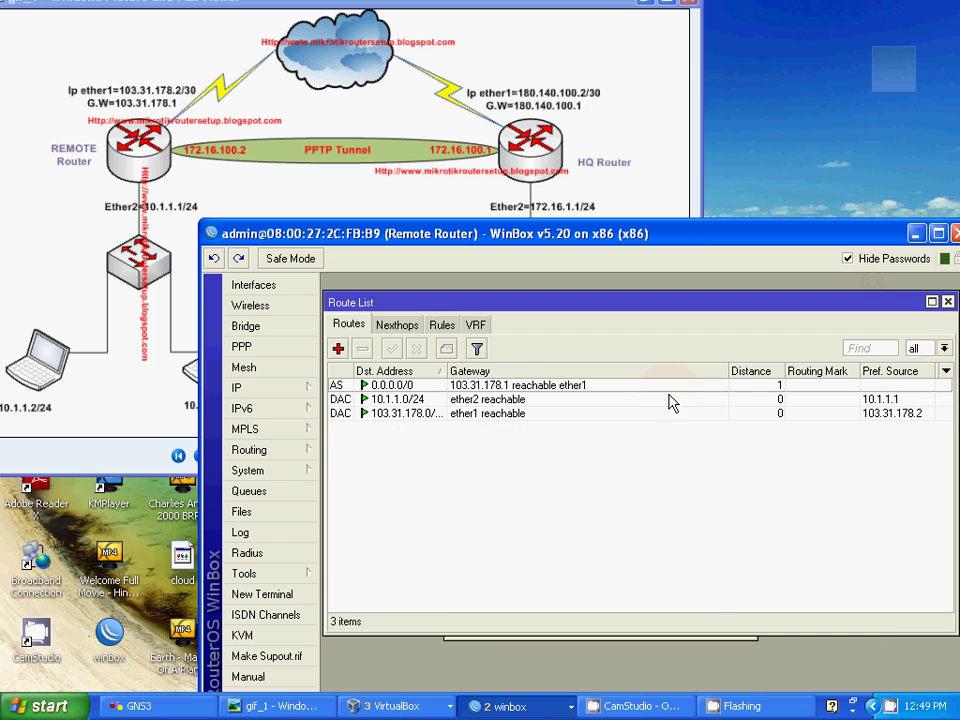
pyautogui.click(947, 302)
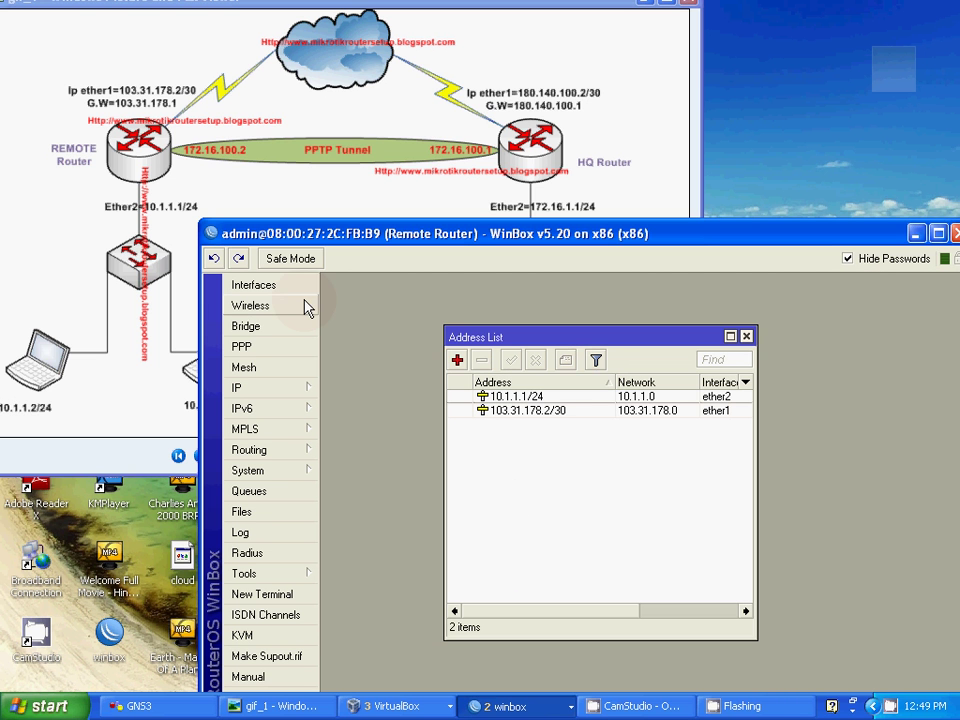
# Create a PPTP client interface that connects to 180.140.100.2
pyautogui.click(254, 285)
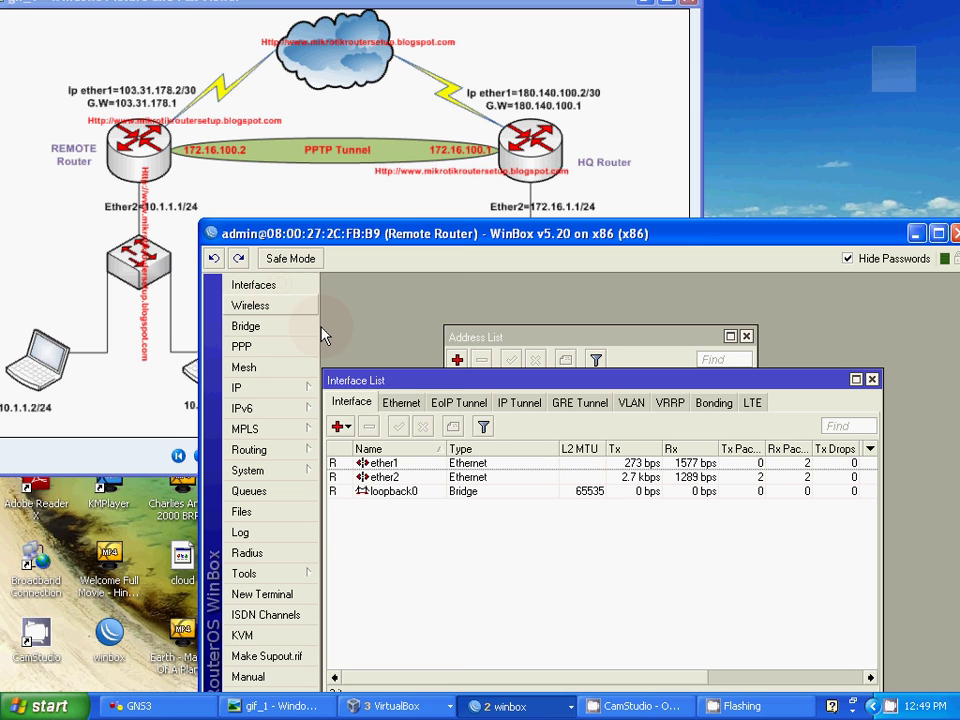
pyautogui.click(337, 426)
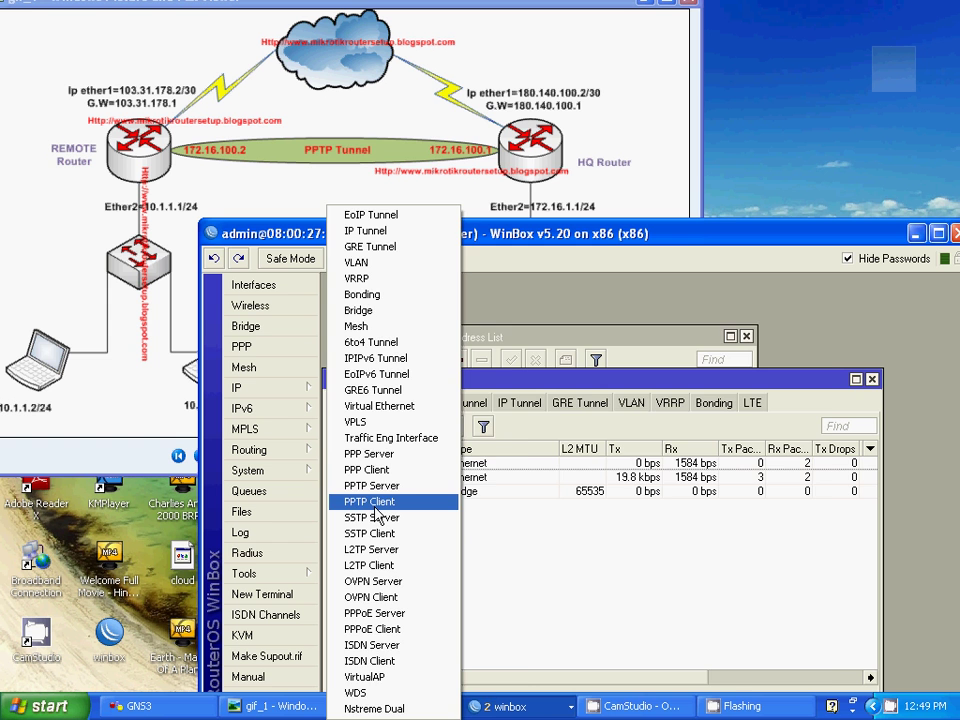
pyautogui.click(378, 508)
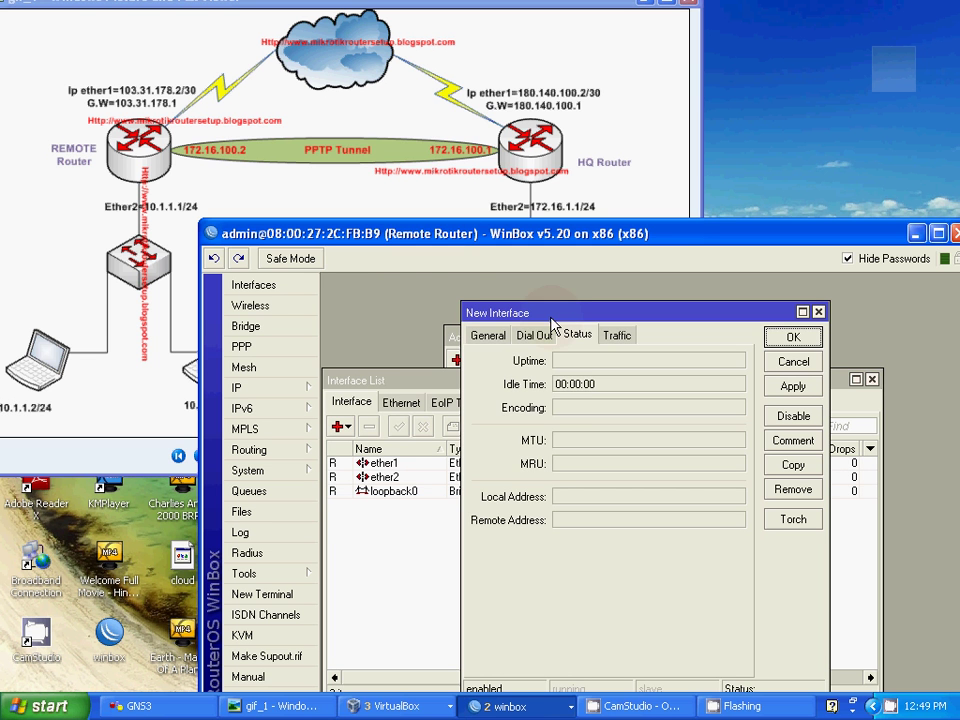
pyautogui.click(488, 335)
pyautogui.click(535, 337)
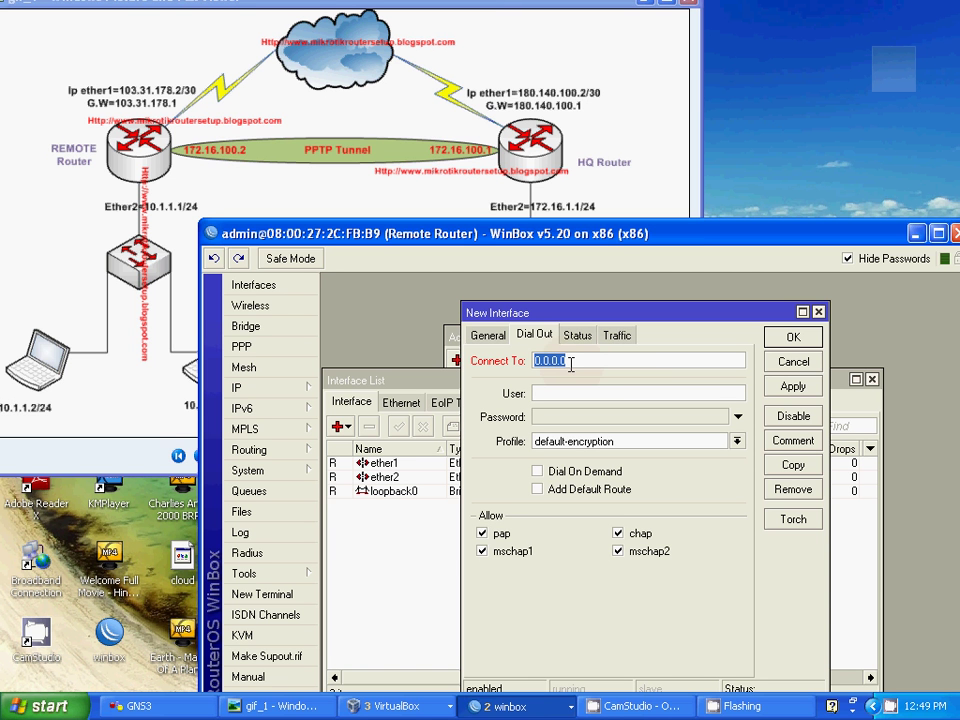
pyautogui.write('180.140.')
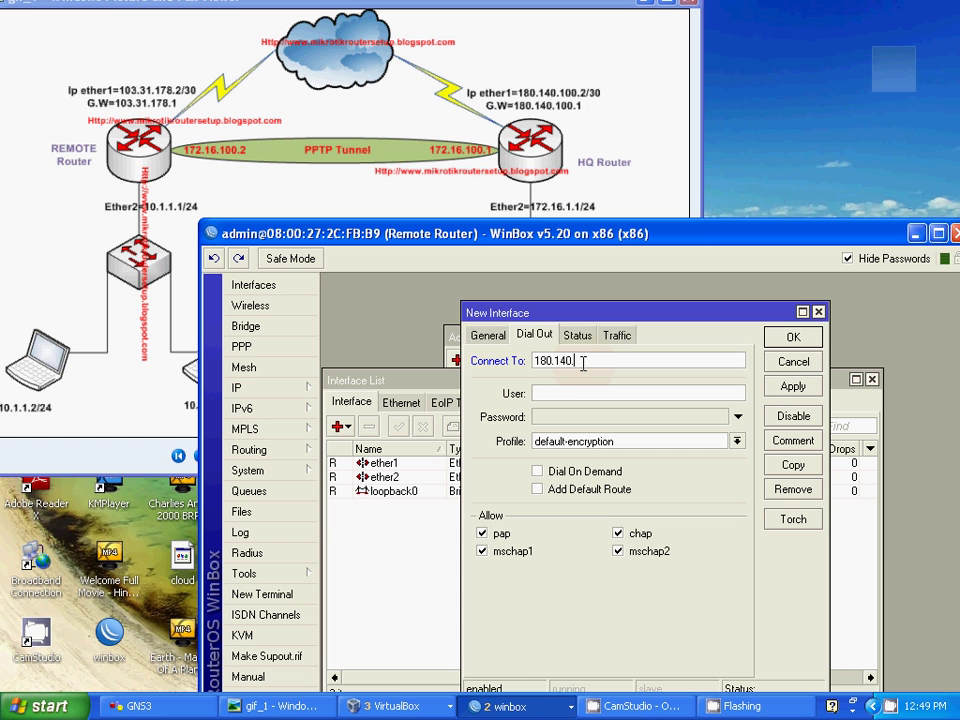
pyautogui.write('100.2')
# Set the PPTP client's user to remote, enter its password, and save the interface
pyautogui.click(575, 393)
pyautogui.write('remote')
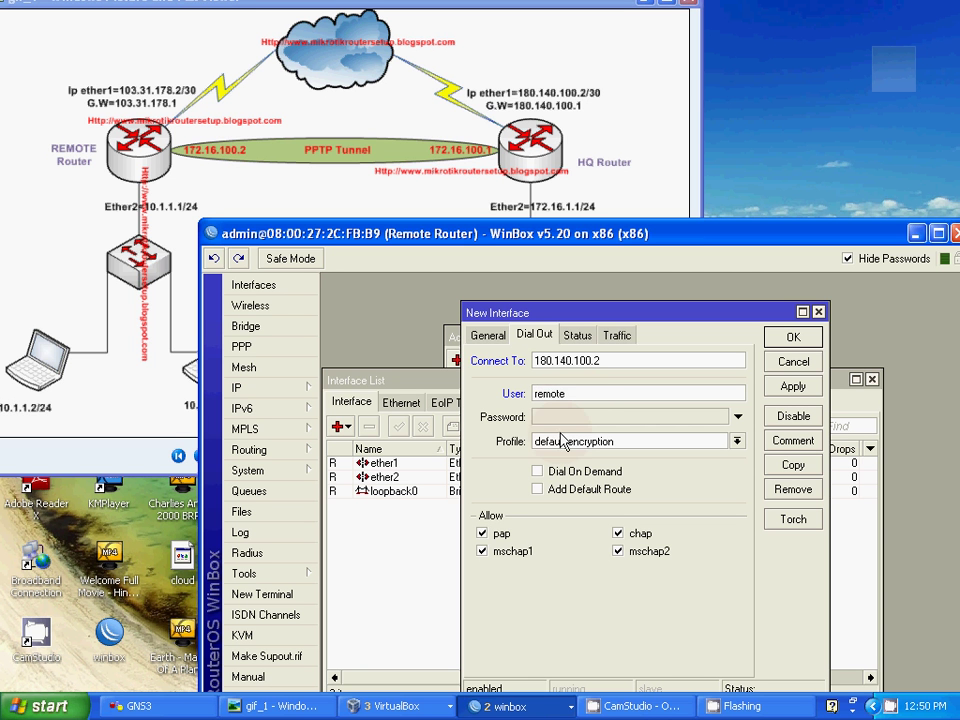
pyautogui.click(559, 418)
pyautogui.write('***')
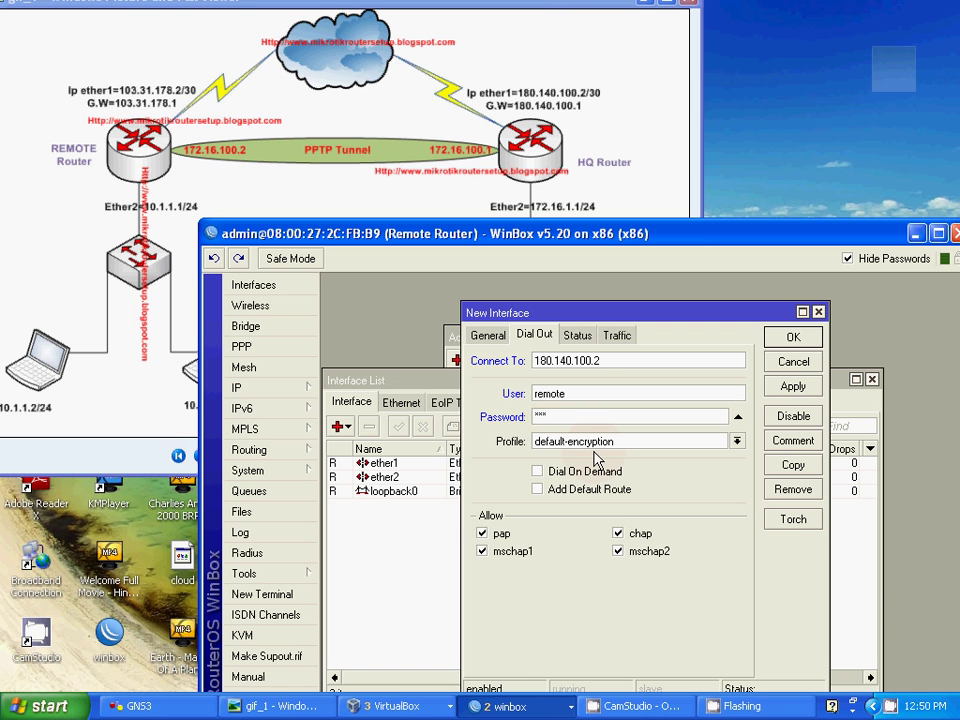
pyautogui.click(793, 387)
pyautogui.click(793, 337)
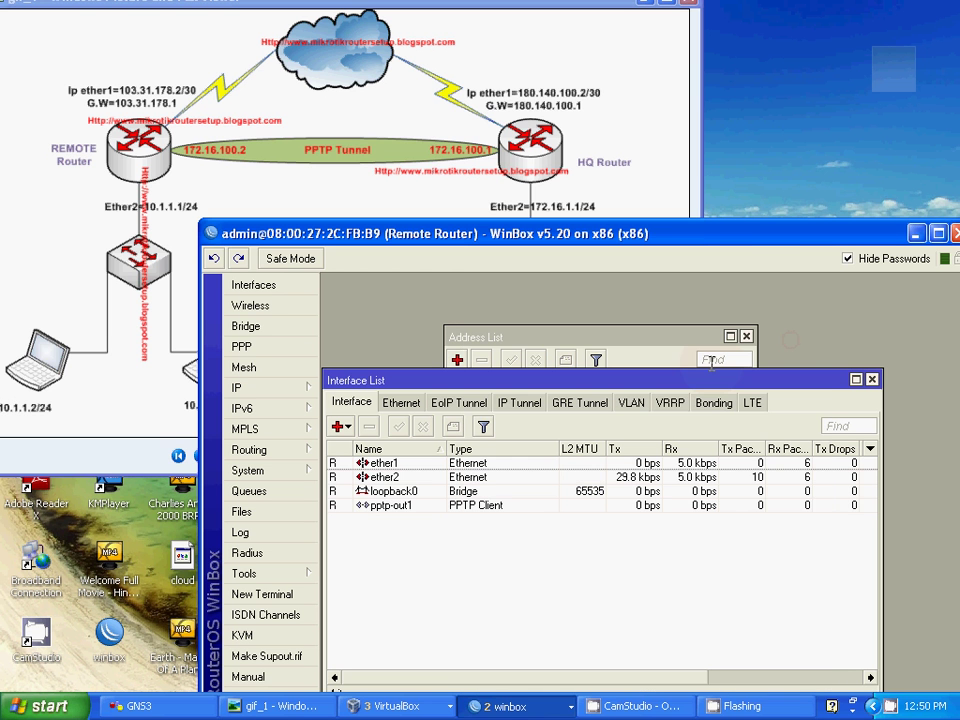
# Inspect the PPTP client's connection status, its local and remote tunnel addresses, and its traffic
pyautogui.doubleClick(394, 508)
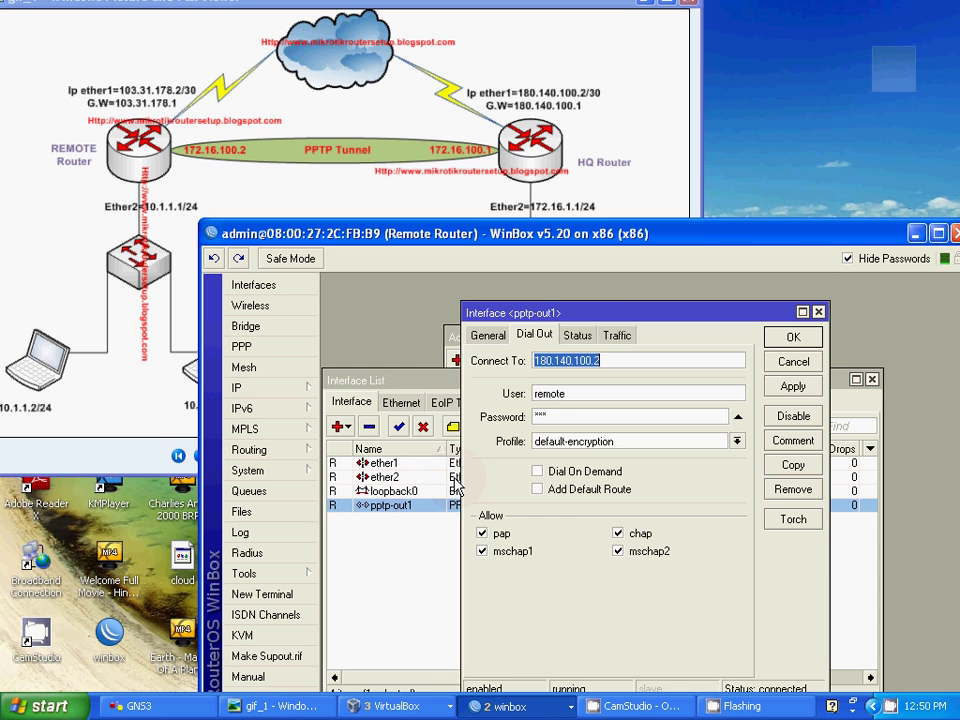
pyautogui.moveTo(601, 307); pyautogui.dragTo(553, 276)
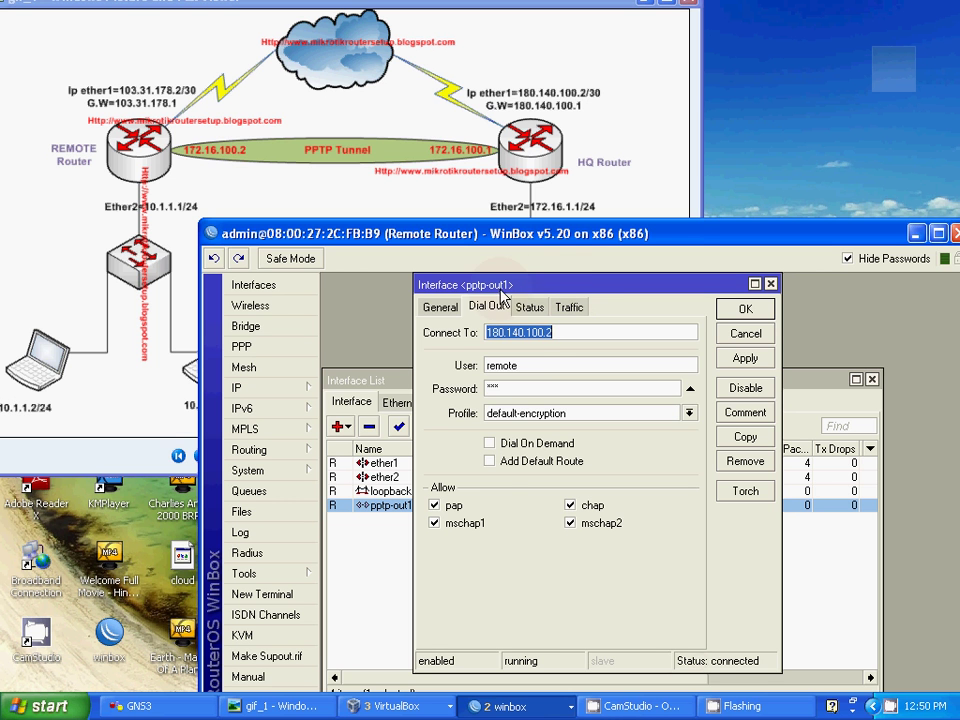
pyautogui.click(531, 310)
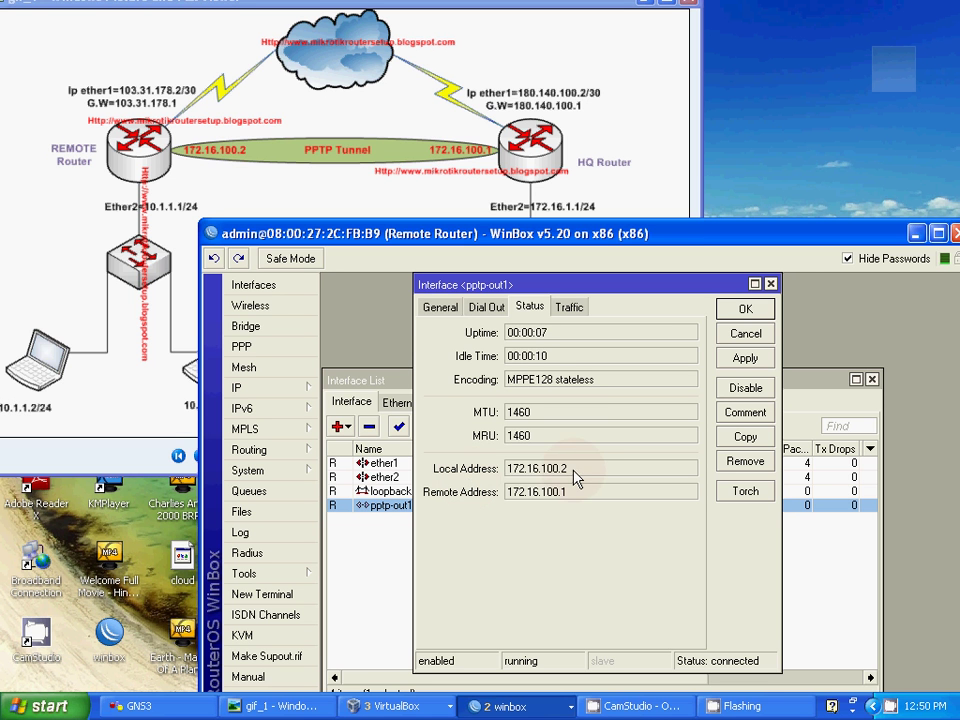
pyautogui.moveTo(574, 470); pyautogui.dragTo(470, 495)
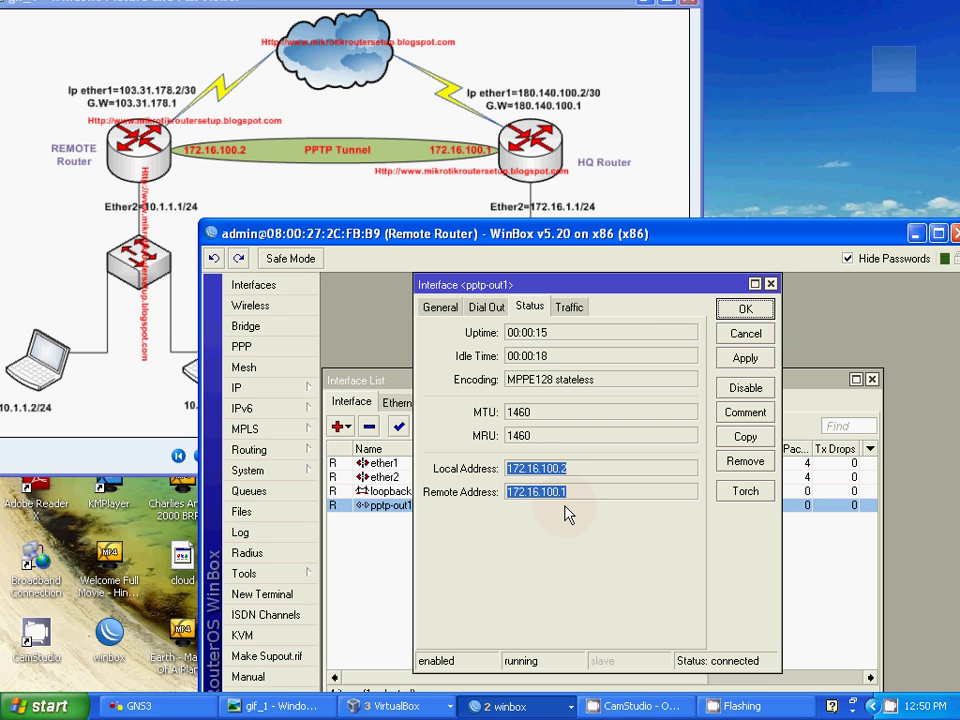
pyautogui.click(536, 476)
pyautogui.click(530, 479)
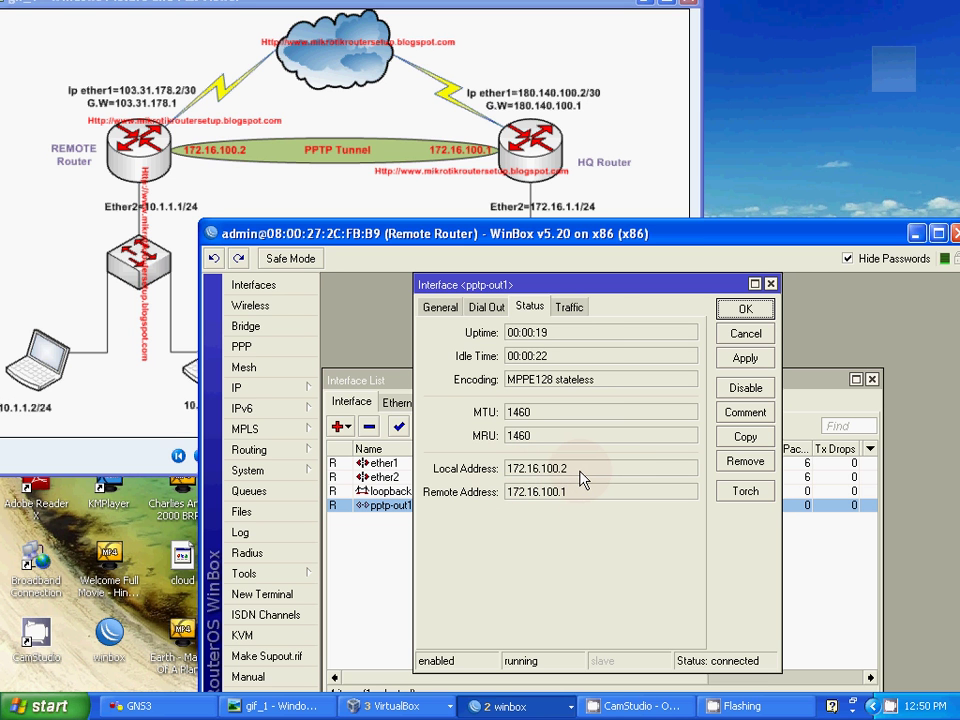
pyautogui.moveTo(583, 478); pyautogui.dragTo(489, 482)
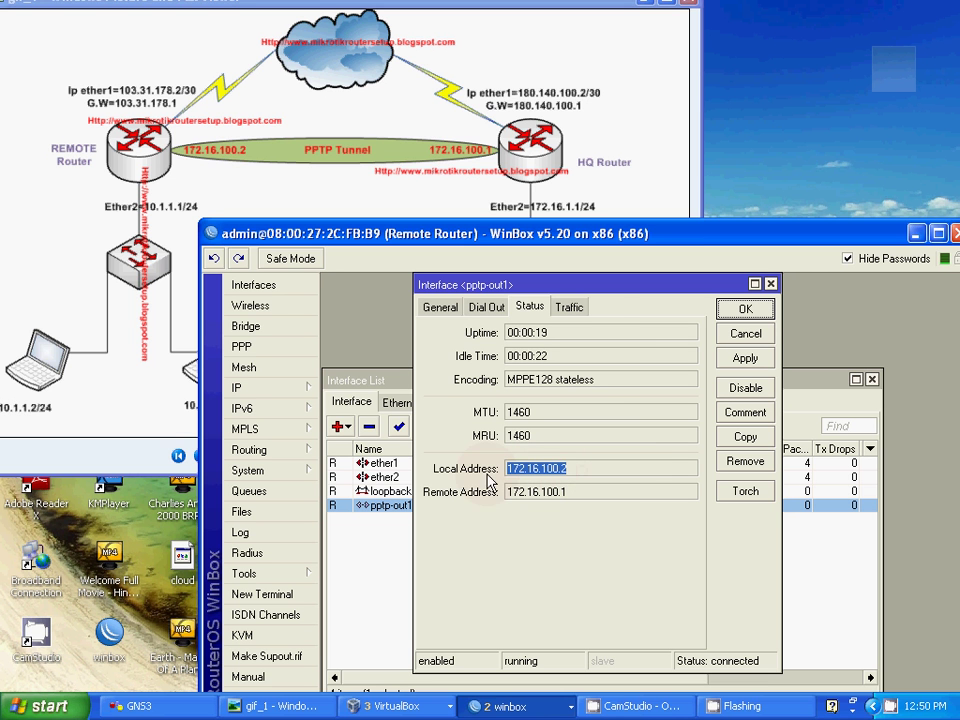
pyautogui.click(574, 309)
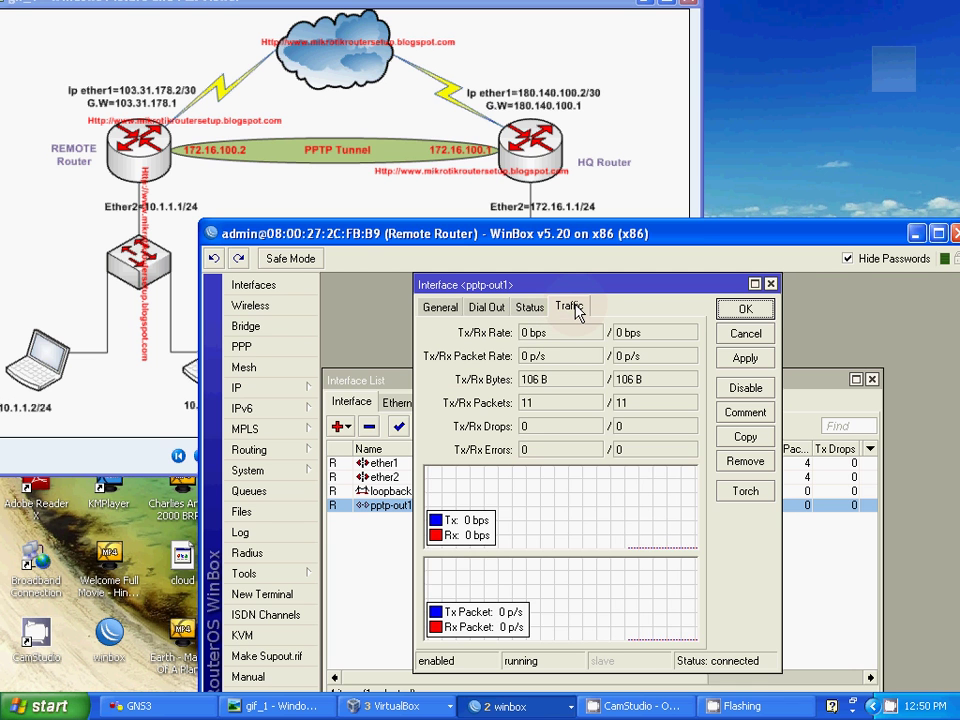
pyautogui.click(745, 309)
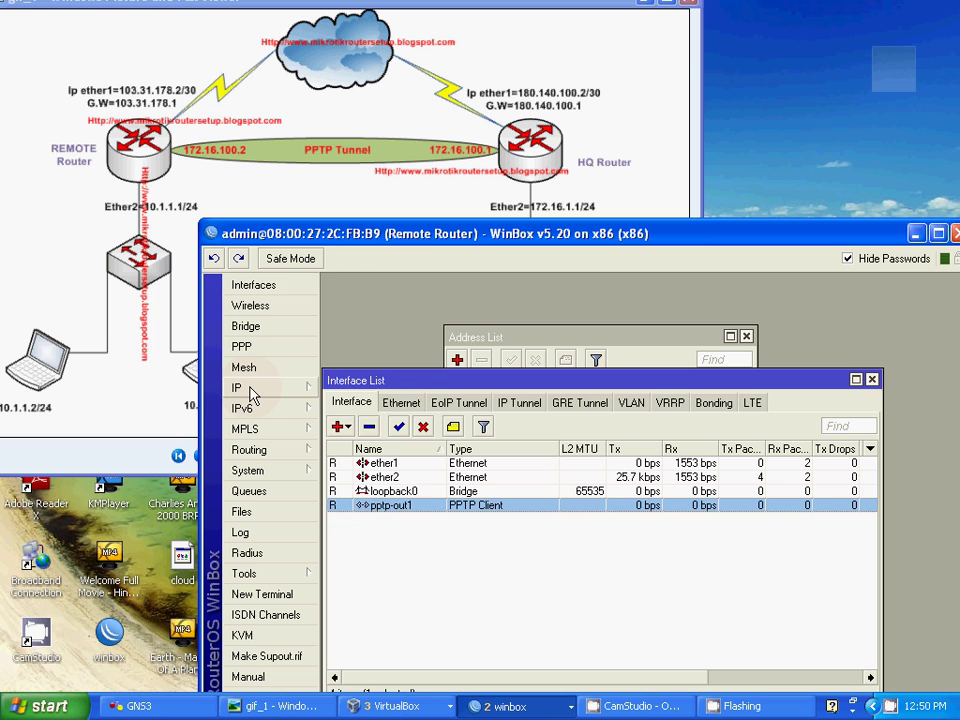
# Add a new route in the IP route list with destination address 172.16.1.0/24
pyautogui.click(250, 392)
pyautogui.click(347, 515)
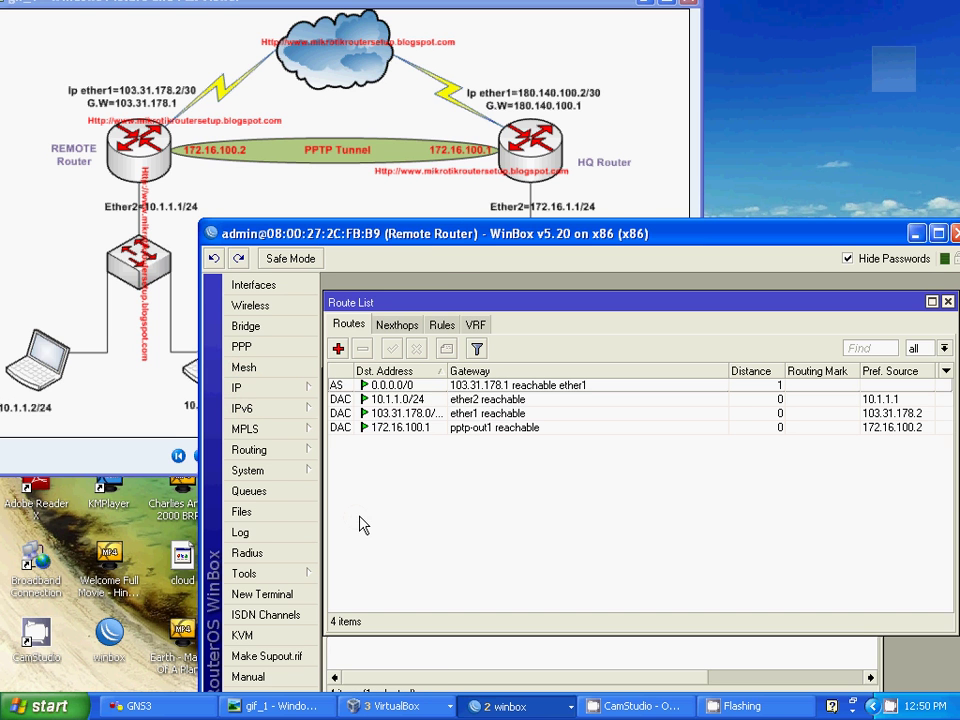
pyautogui.moveTo(560, 236); pyautogui.dragTo(565, 255)
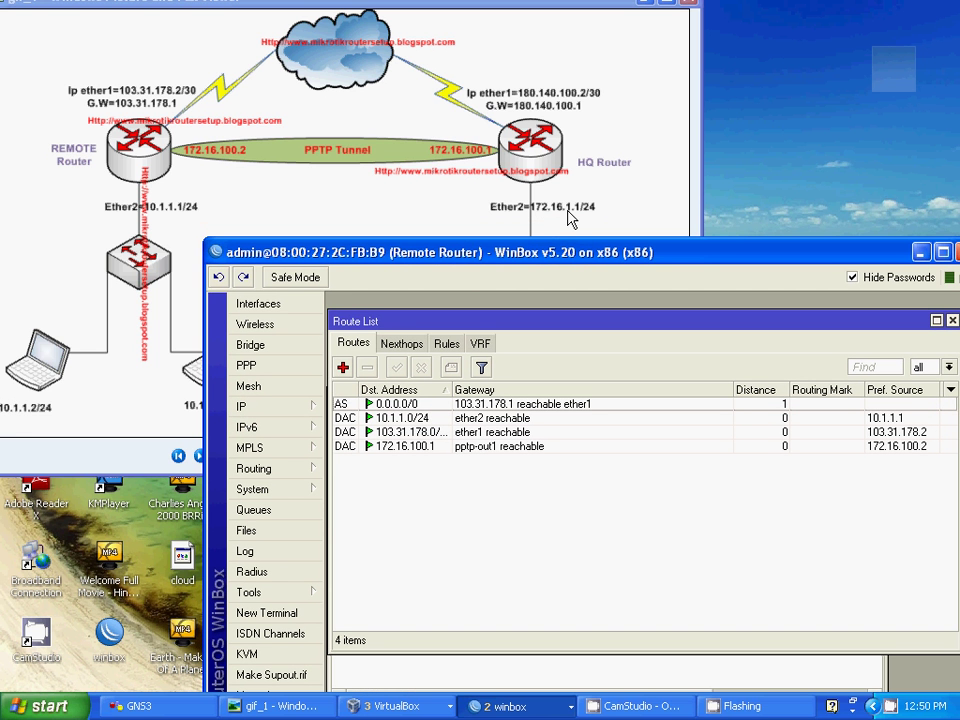
pyautogui.click(343, 367)
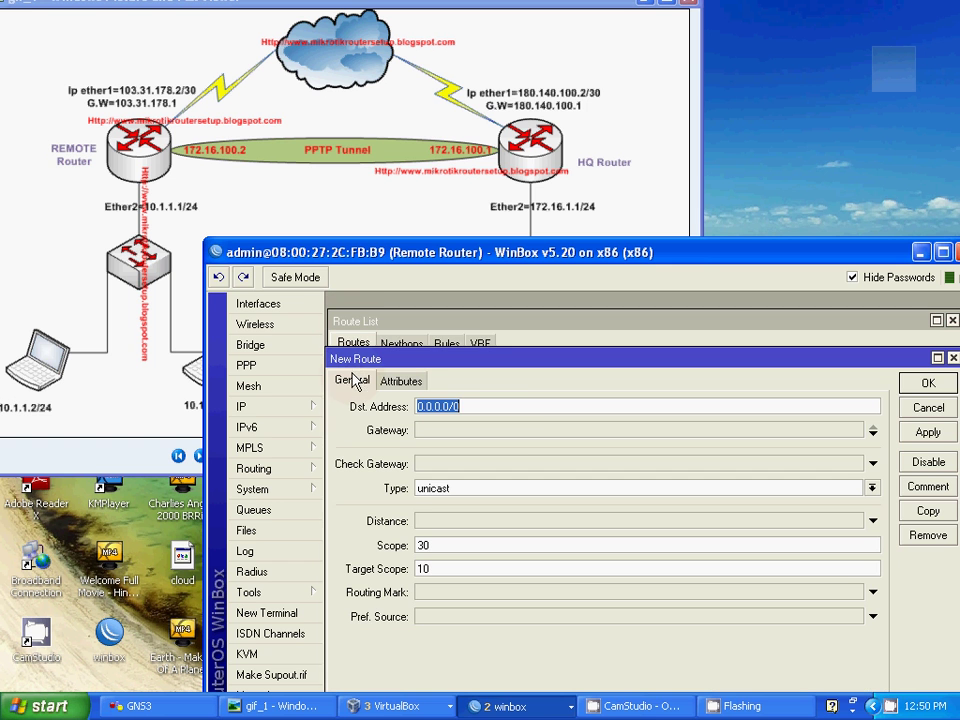
pyautogui.write('172.')
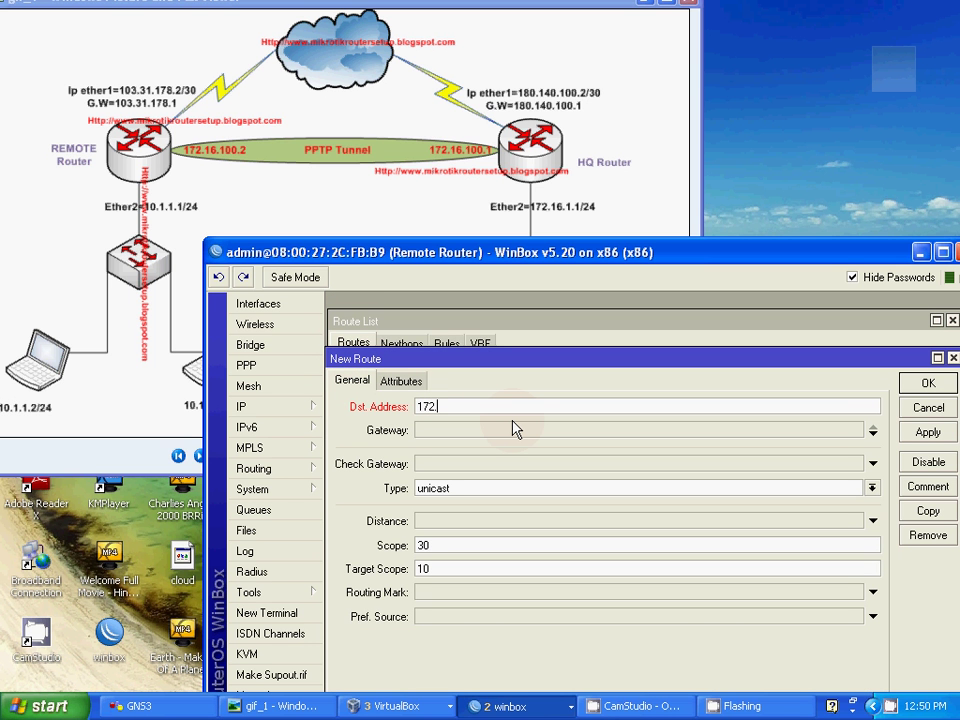
pyautogui.write('16.1.0/24')
# Set the new route's gateway to the HQ tunnel address 172.16.100.1, then apply and save the route
pyautogui.click(467, 429)
pyautogui.moveTo(467, 429); pyautogui.dragTo(376, 429)
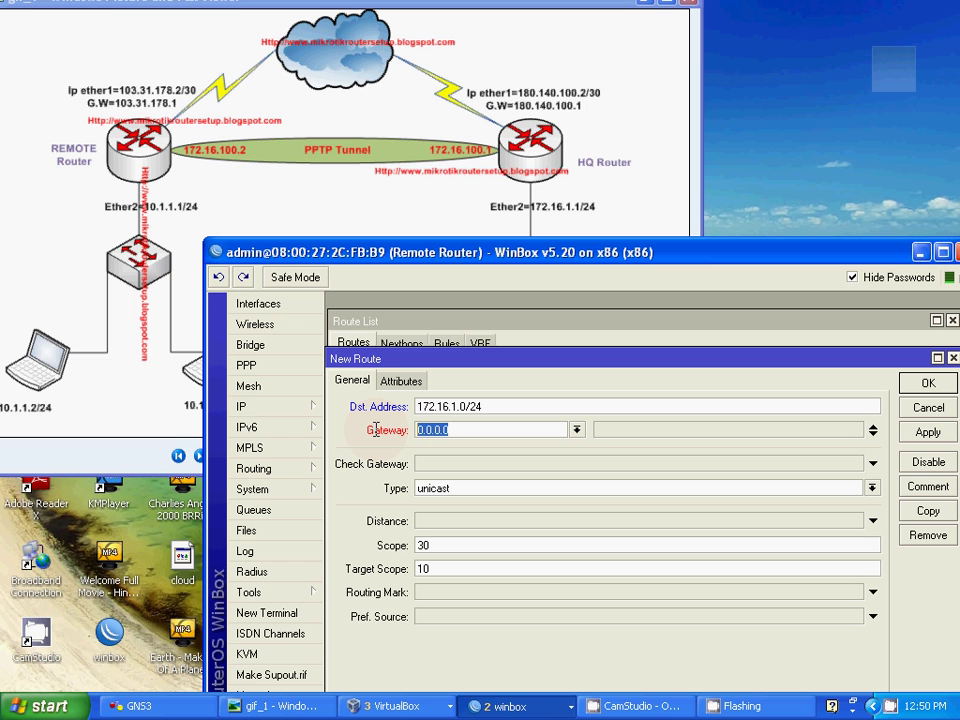
pyautogui.write('172.16.100.1')
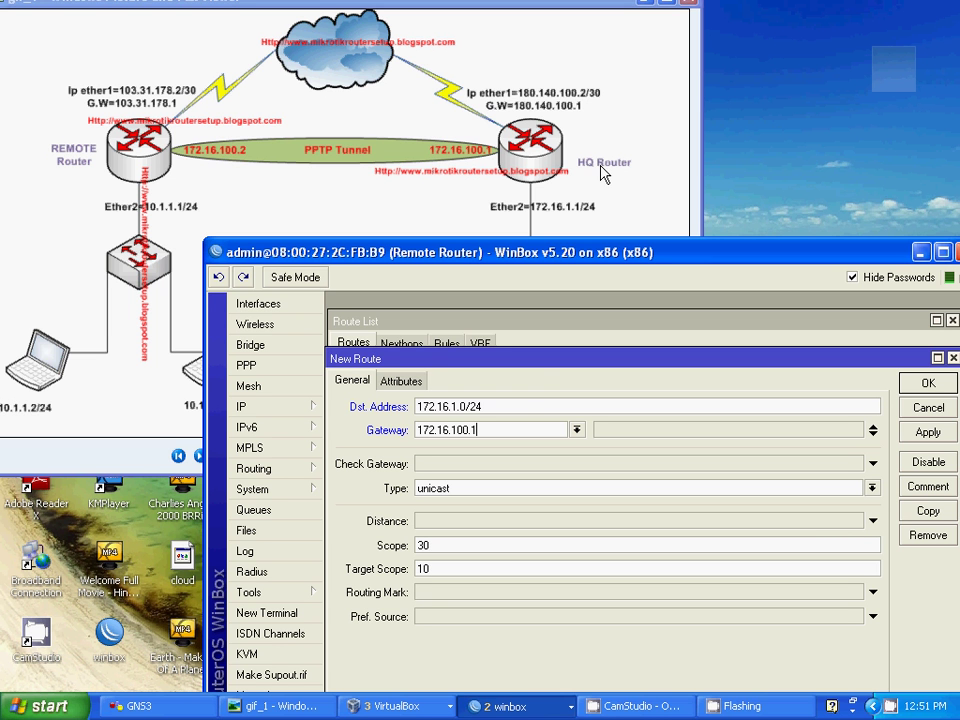
pyautogui.click(928, 432)
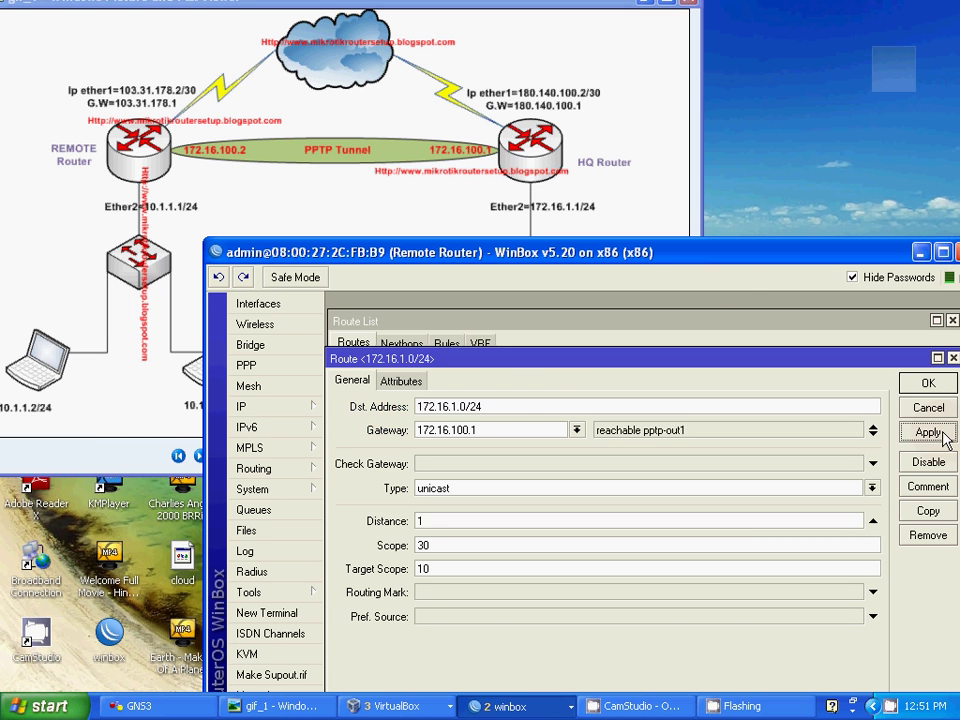
pyautogui.moveTo(606, 429); pyautogui.dragTo(696, 439)
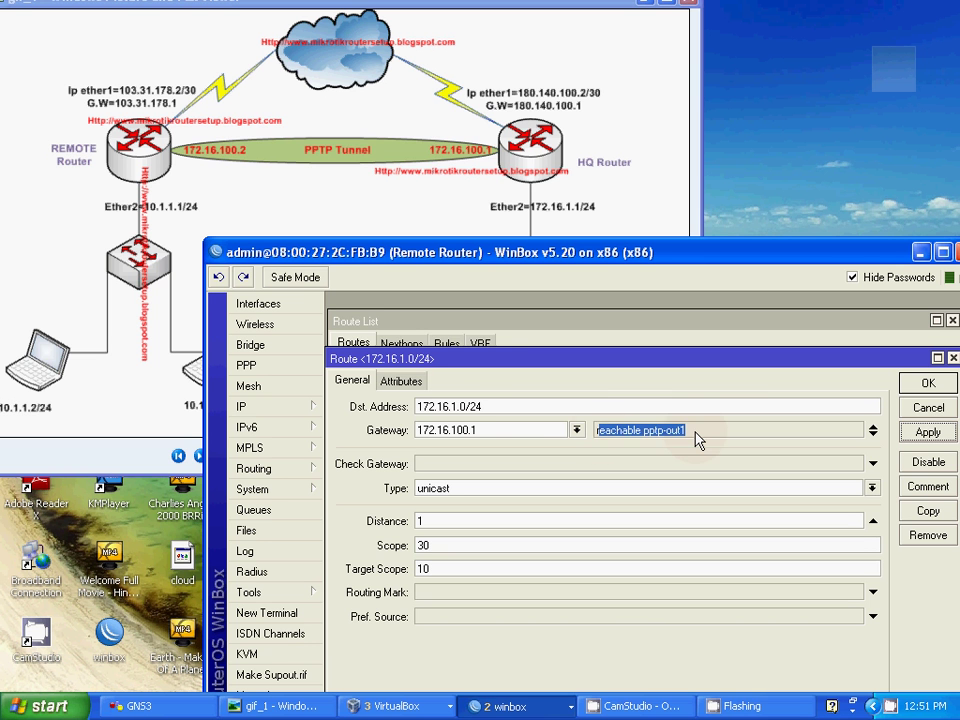
pyautogui.click(929, 386)
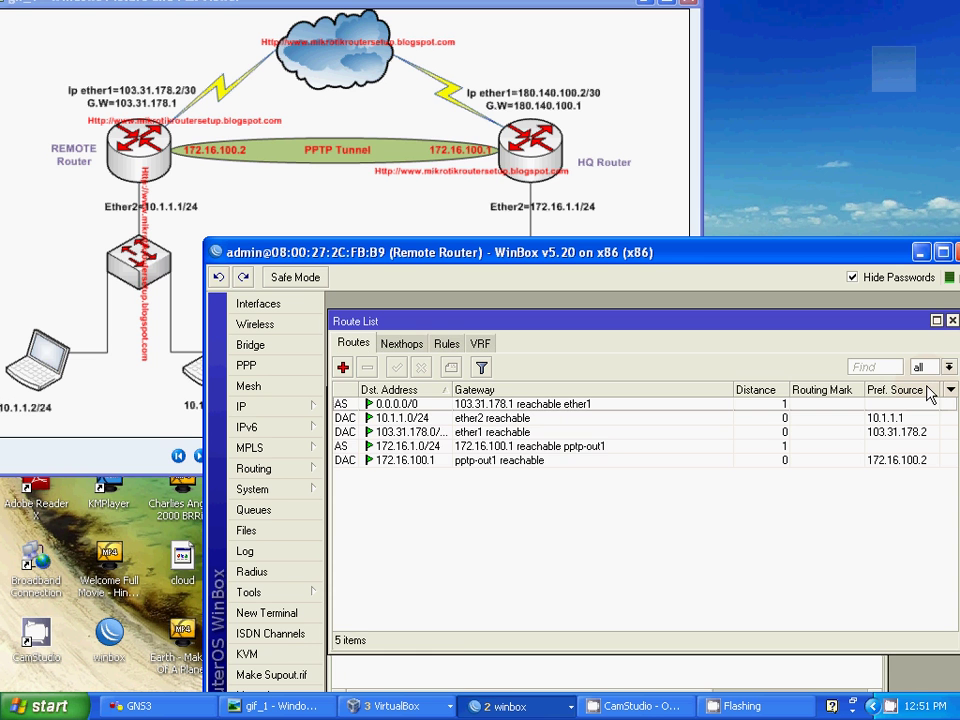
# Ping the HQ router's LAN address 172.16.1.1 from a new terminal and examine the replies
pyautogui.click(258, 303)
pyautogui.click(266, 613)
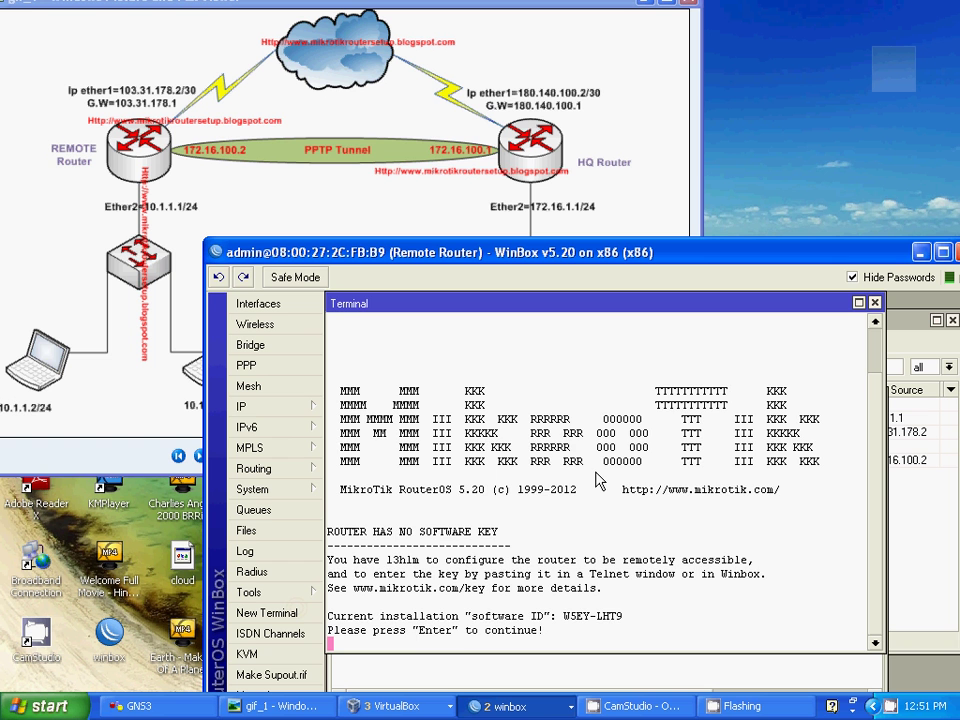
pyautogui.press('Return')
pyautogui.press('Return')
pyautogui.press('Return')
pyautogui.write('ping ')
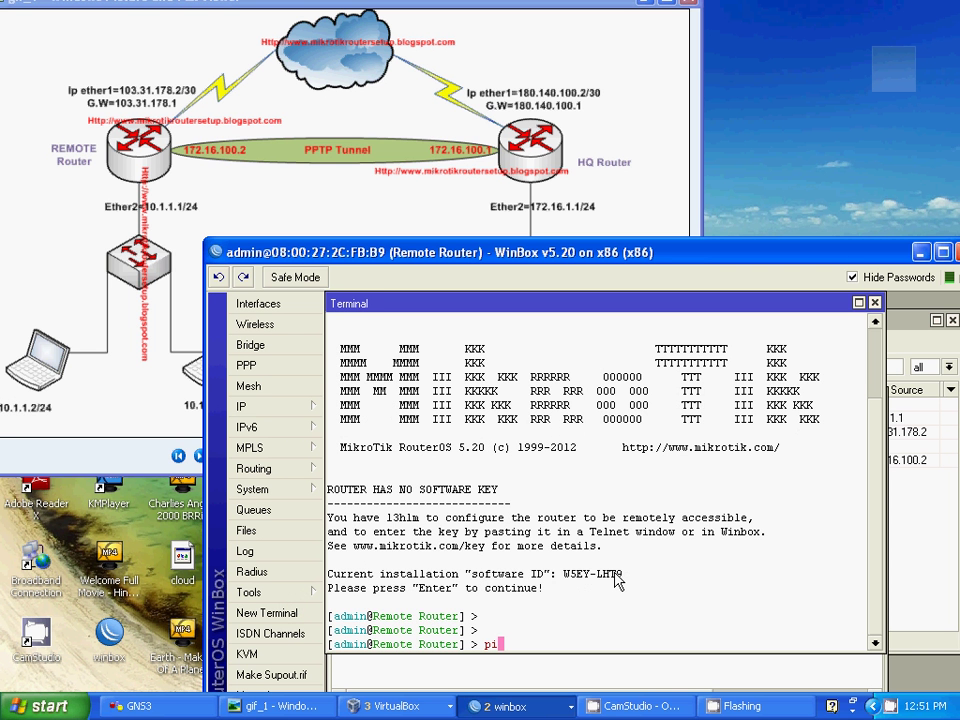
pyautogui.write('172.16.1.1')
pyautogui.press('BackSpace')
pyautogui.press('Return')
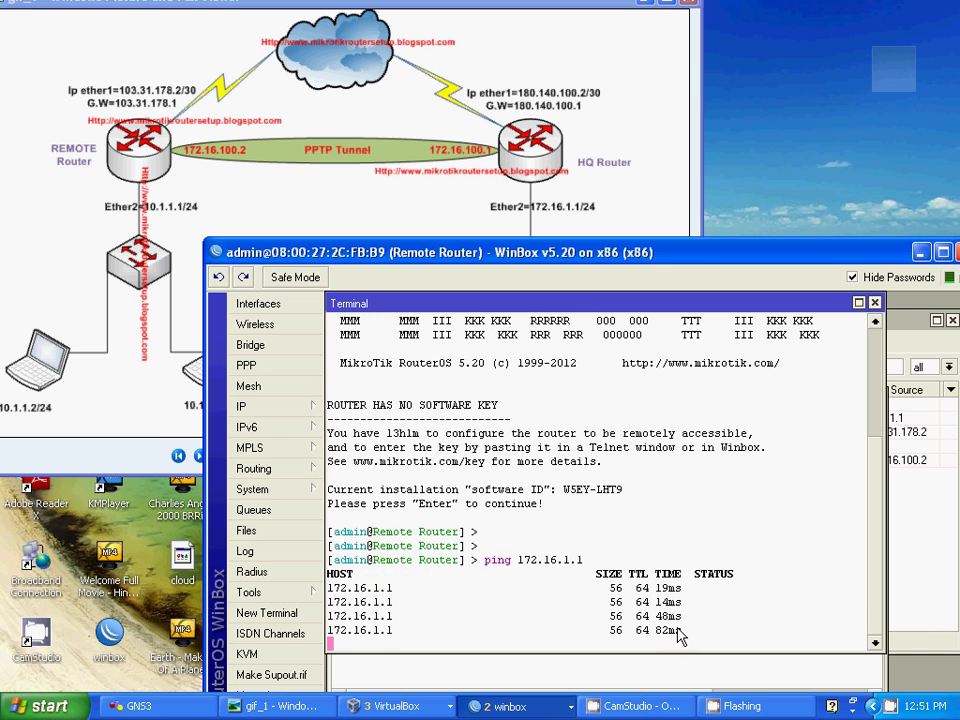
pyautogui.moveTo(678, 636); pyautogui.dragTo(340, 575)
pyautogui.click(252, 571)
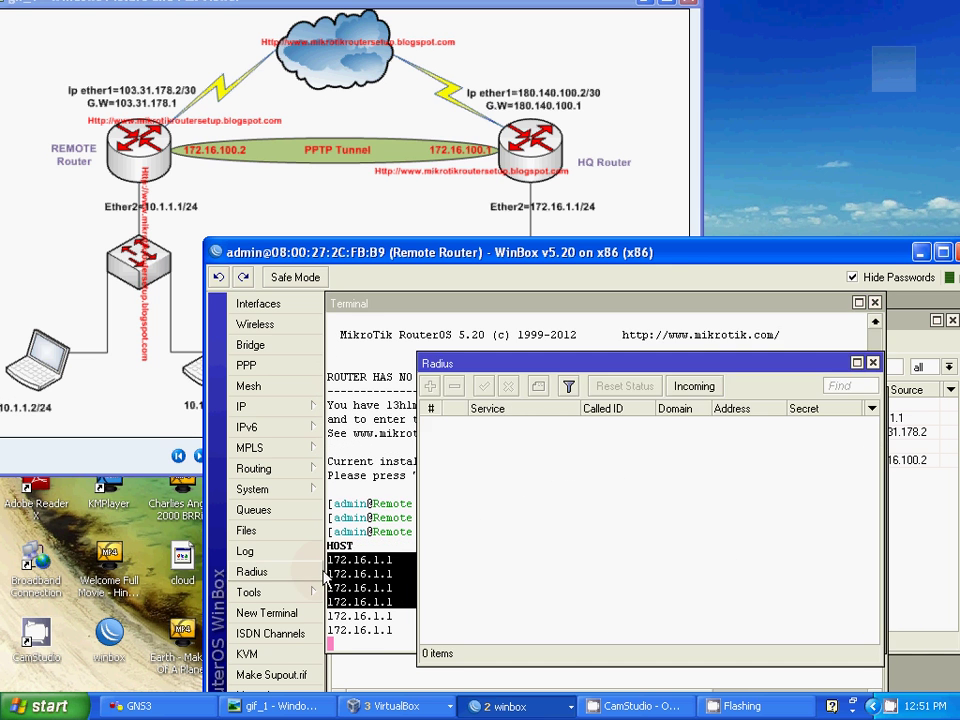
pyautogui.click(372, 622)
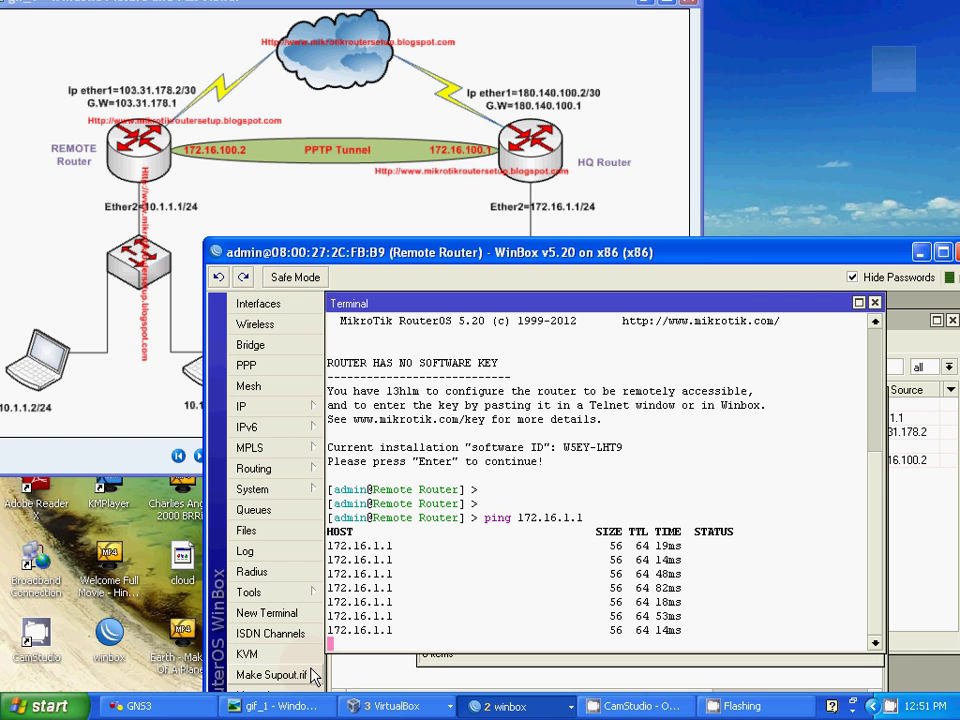